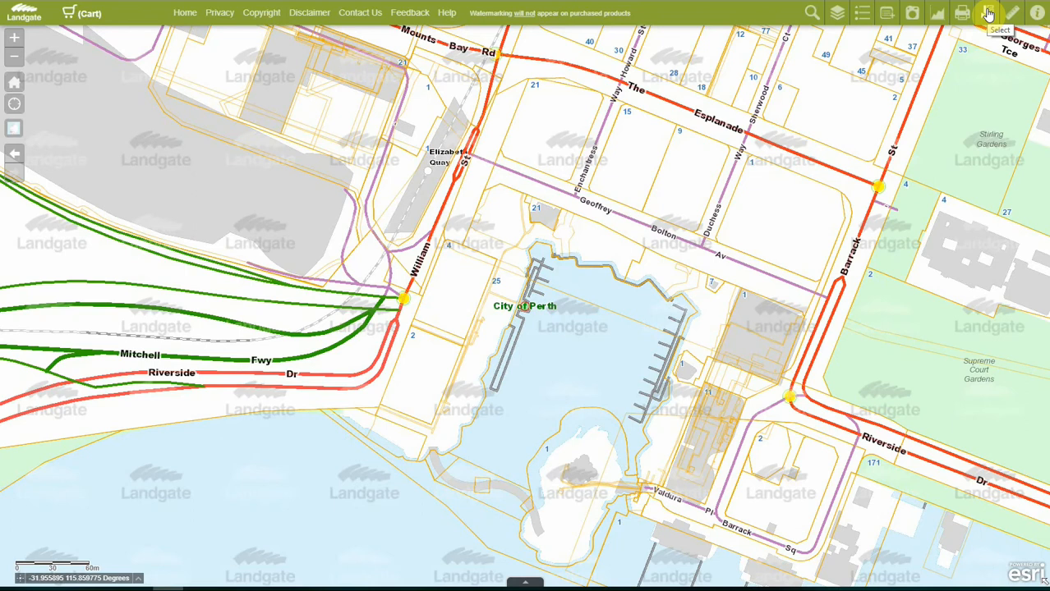
# Make the Cadastral Points, Cadastral Control Points, Plan Labels and Field Record Labels layers selectable in the Select tool.
pyautogui.click(988, 13)
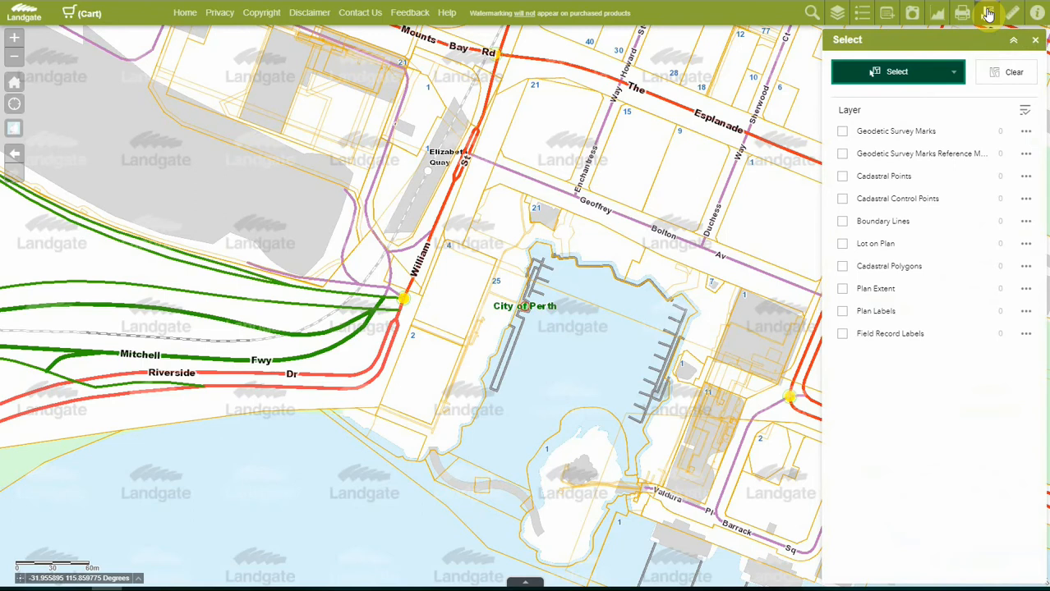
pyautogui.click(841, 175)
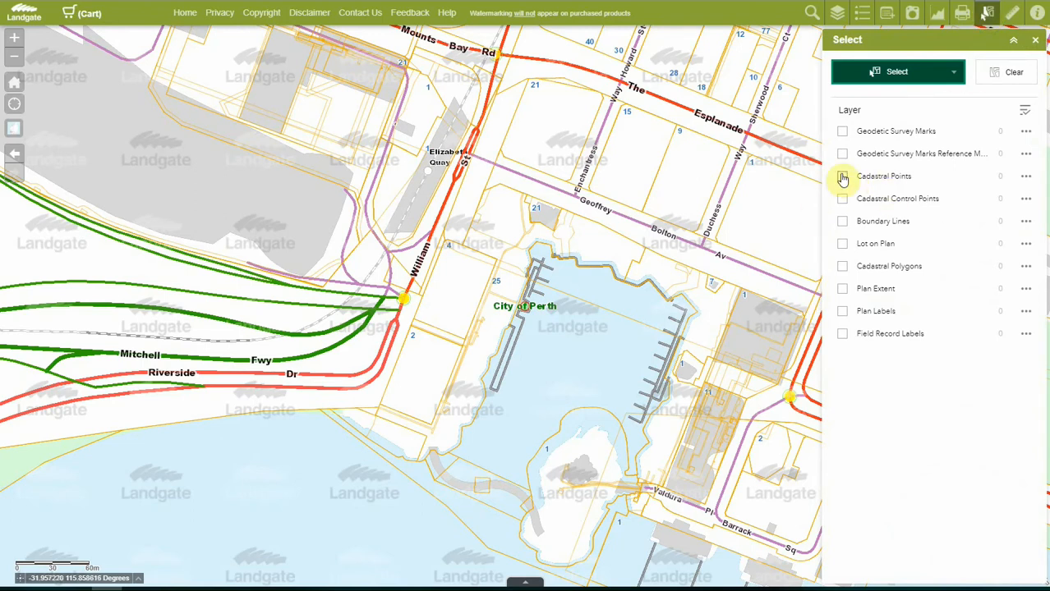
pyautogui.click(842, 201)
pyautogui.click(842, 334)
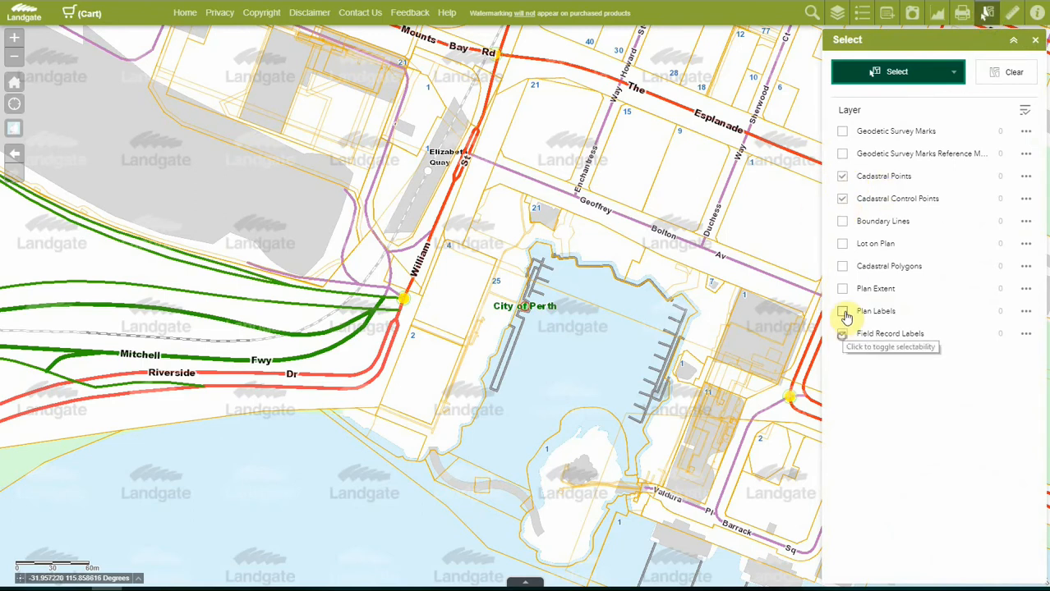
pyautogui.click(843, 312)
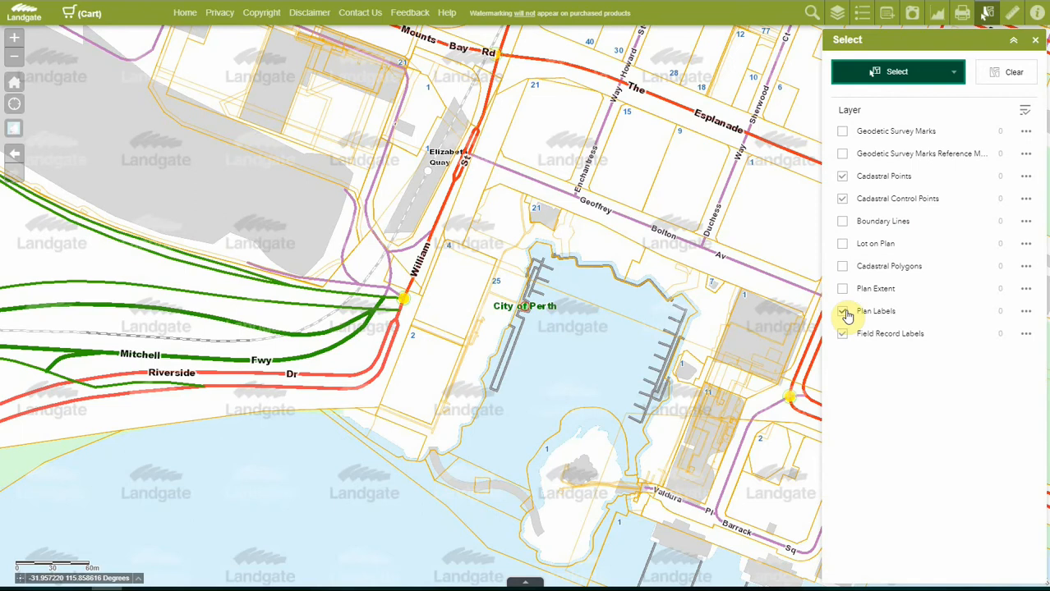
pyautogui.click(1022, 109)
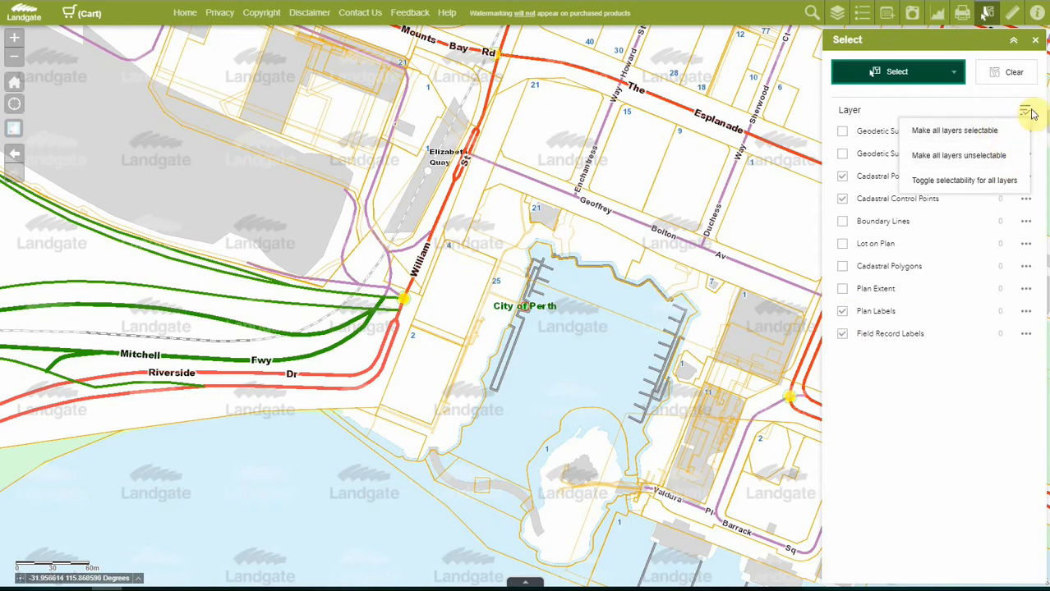
pyautogui.click(1028, 110)
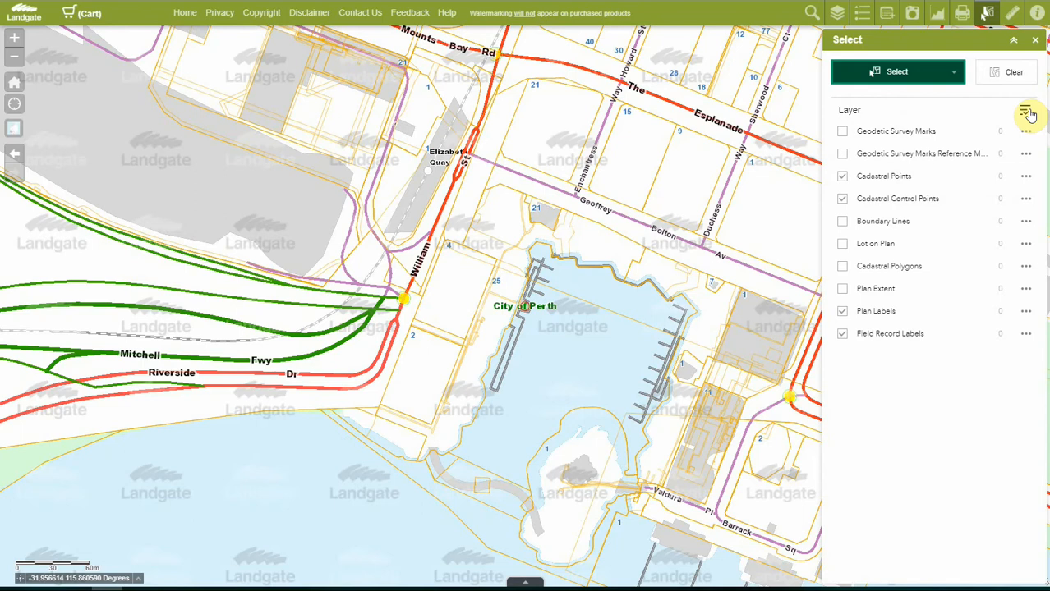
# Use Select by rectangle to select the features from Mounts Bay Rd across the whole quay to Barrack Sq.
pyautogui.click(956, 76)
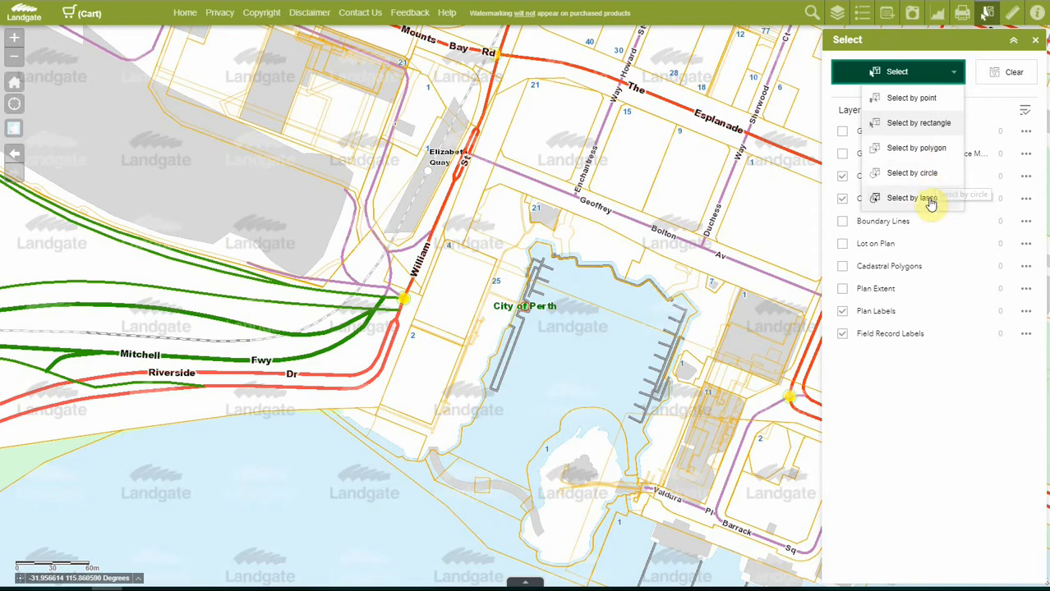
pyautogui.click(942, 124)
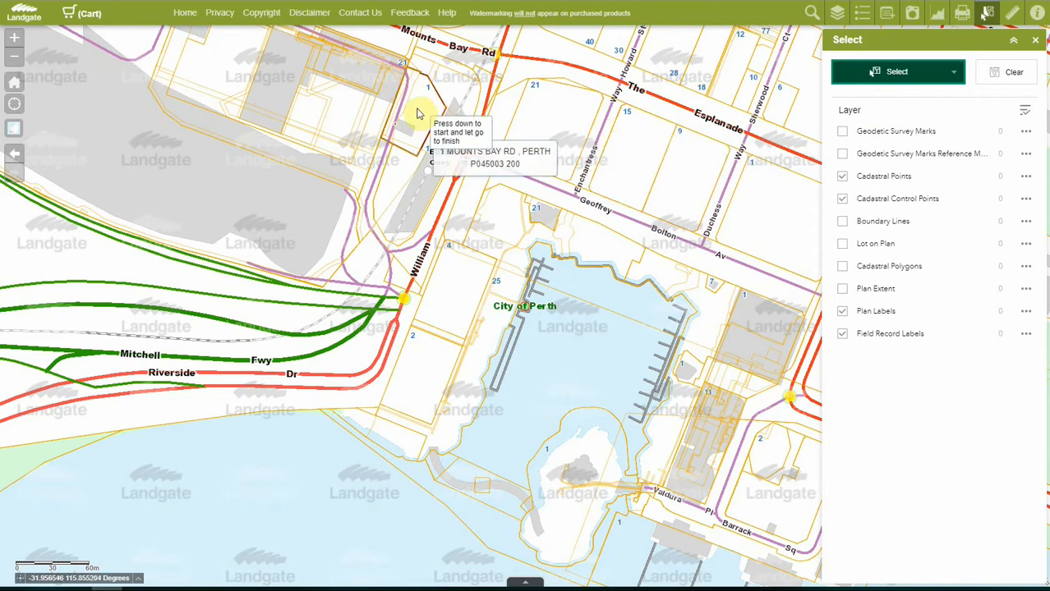
pyautogui.moveTo(416, 106); pyautogui.dragTo(783, 534)
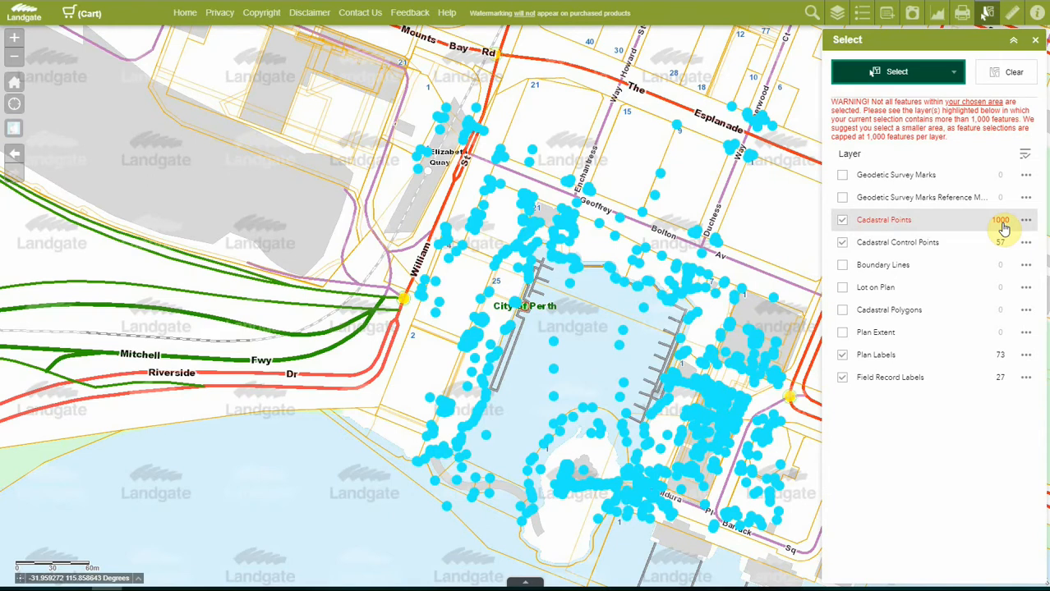
# Clear the selection and select a smaller rectangle of features around the quay inlet south of Geoffrey Bolton Av.
pyautogui.click(1010, 72)
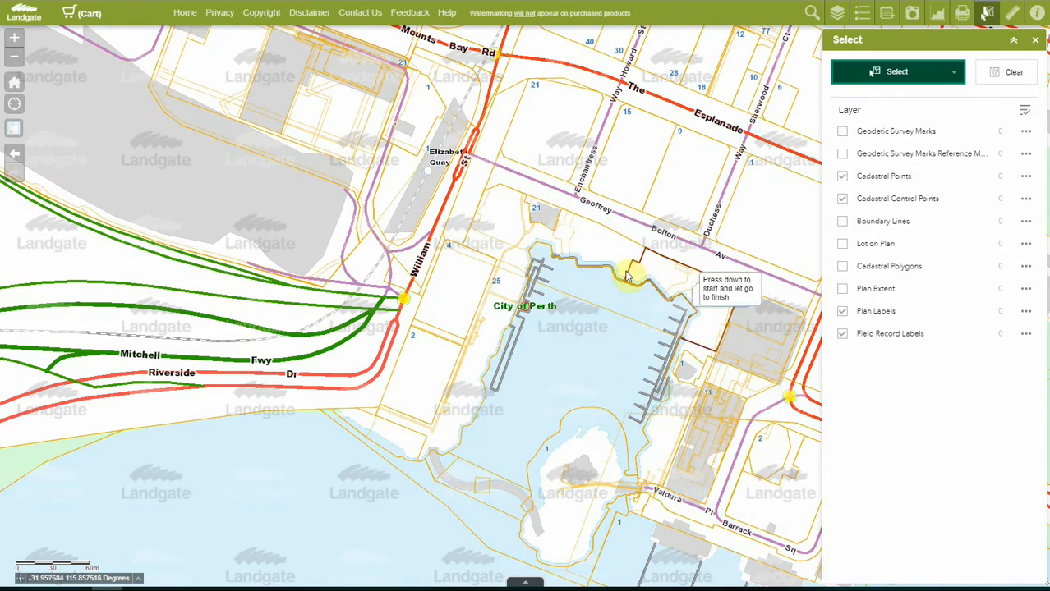
pyautogui.moveTo(503, 211); pyautogui.dragTo(710, 430)
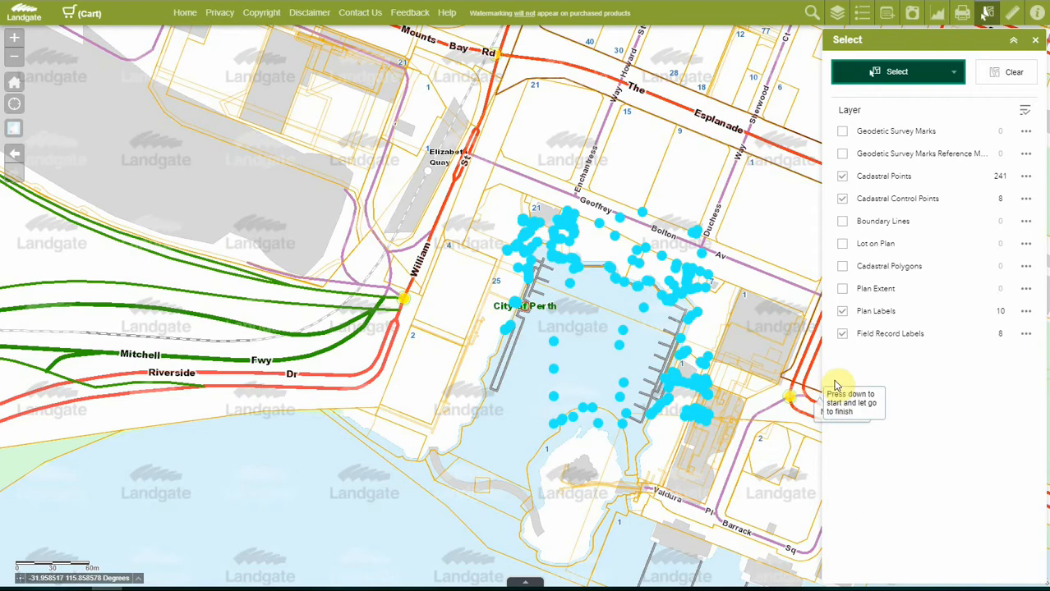
# Show the selected Cadastral Points and the selected Plan Labels in the attribute table.
pyautogui.click(1026, 176)
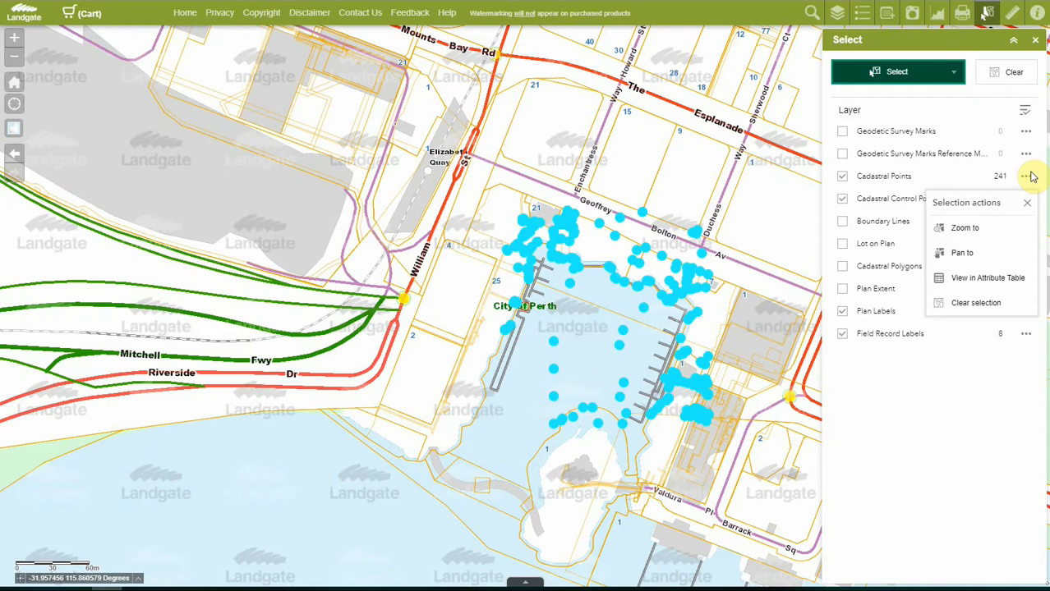
pyautogui.click(999, 279)
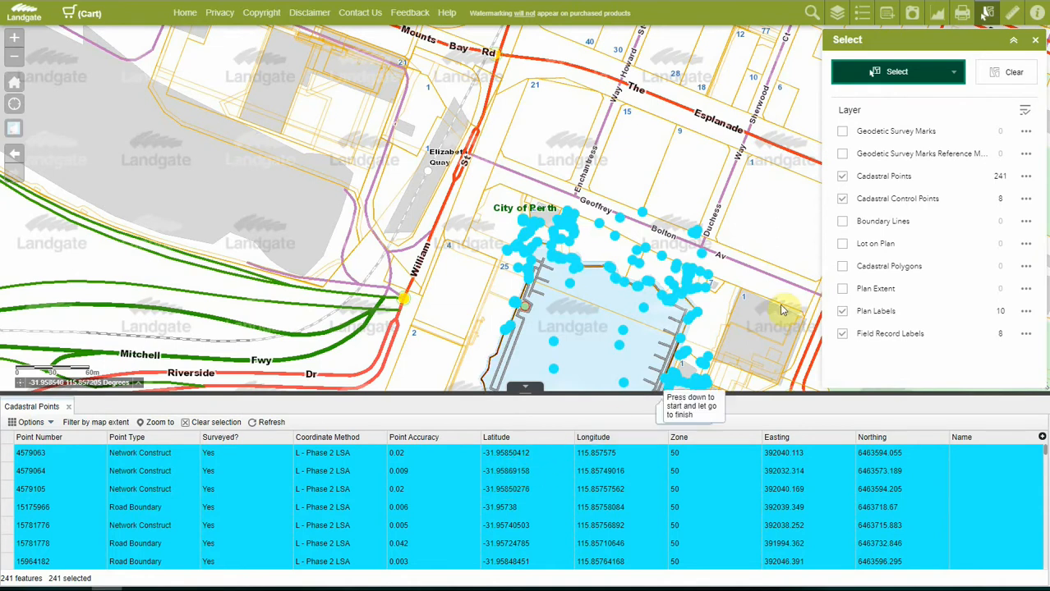
pyautogui.click(1026, 331)
pyautogui.click(1000, 414)
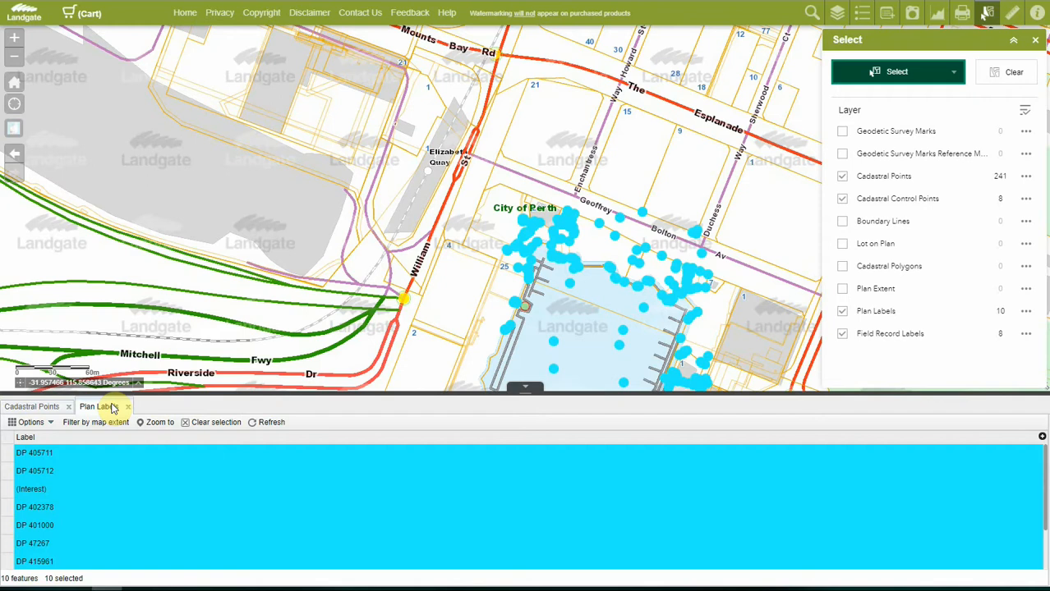
# Switch between the Cadastral Points and Plan Labels attribute tables to compare them, ending on Cadastral Points.
pyautogui.click(25, 407)
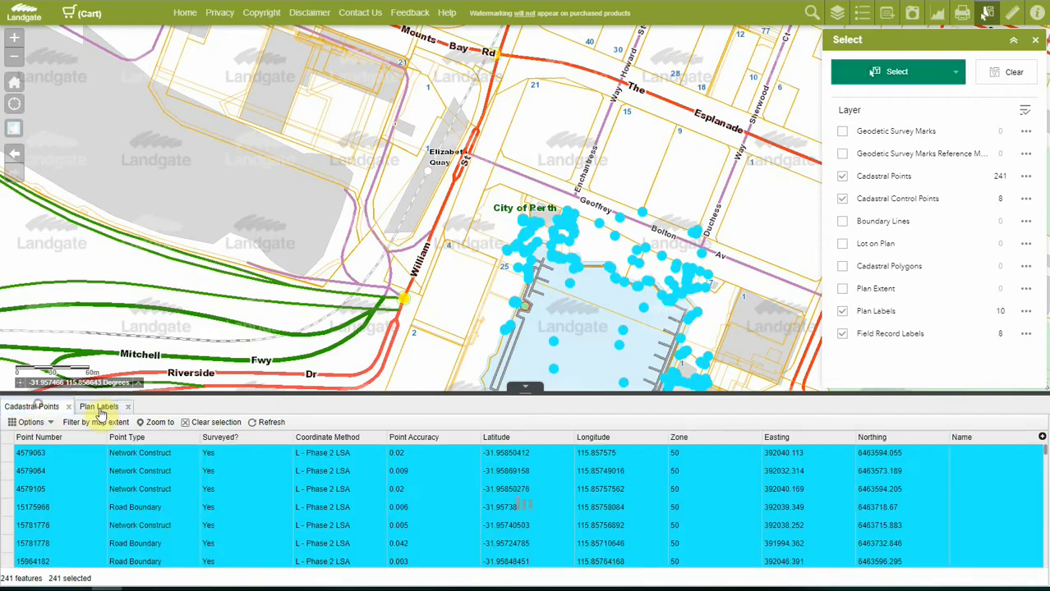
pyautogui.click(100, 407)
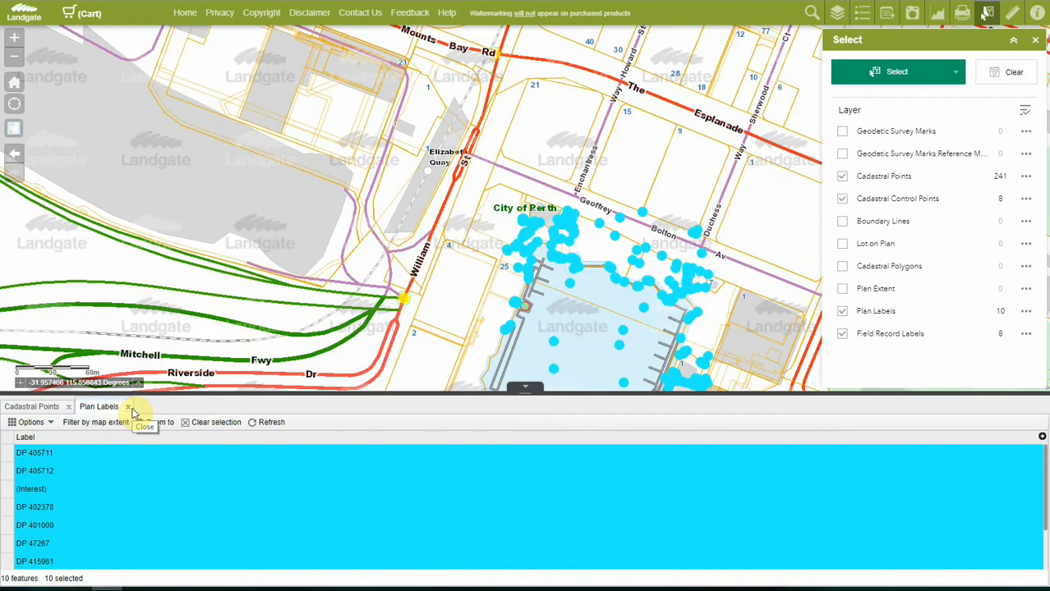
pyautogui.click(32, 408)
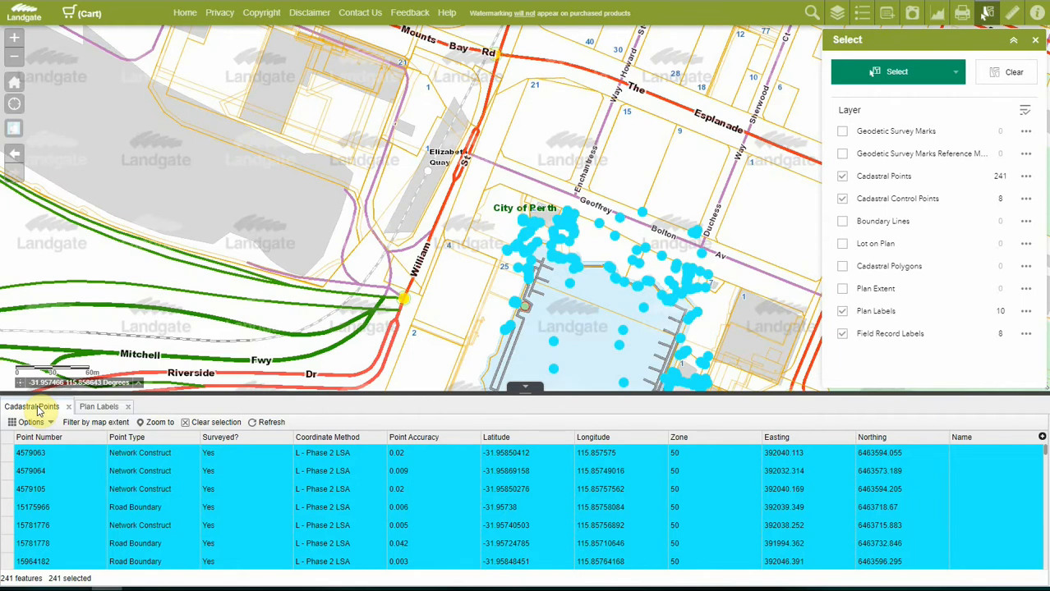
# Select the Cadastral Points records from point number 4579105 through 15964182, trying single and multiple row selection first.
pyautogui.click(10, 457)
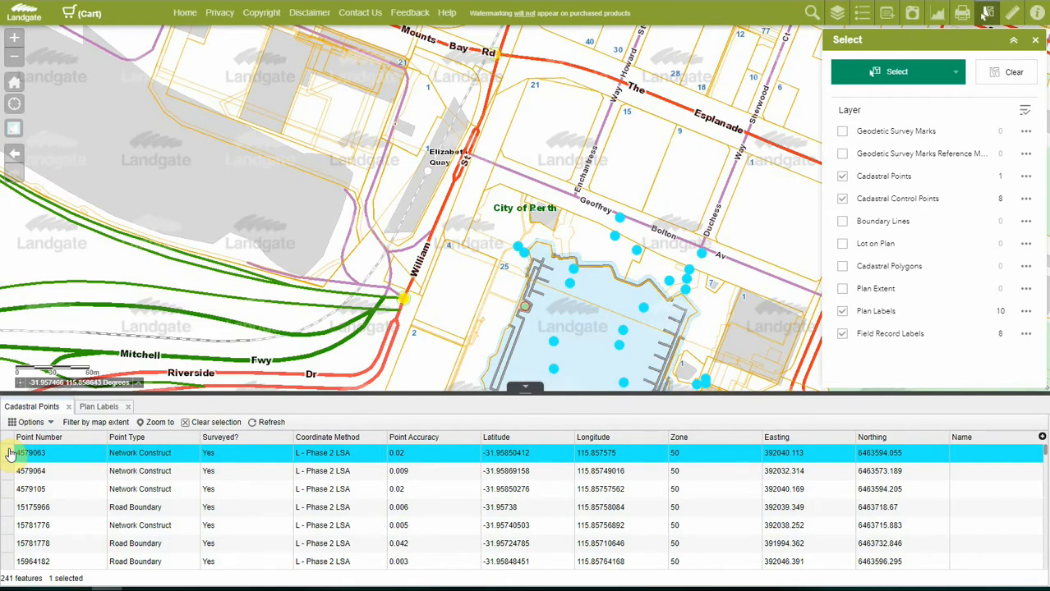
pyautogui.keyDown('ctrl'); pyautogui.click(7, 489); pyautogui.keyUp('ctrl')
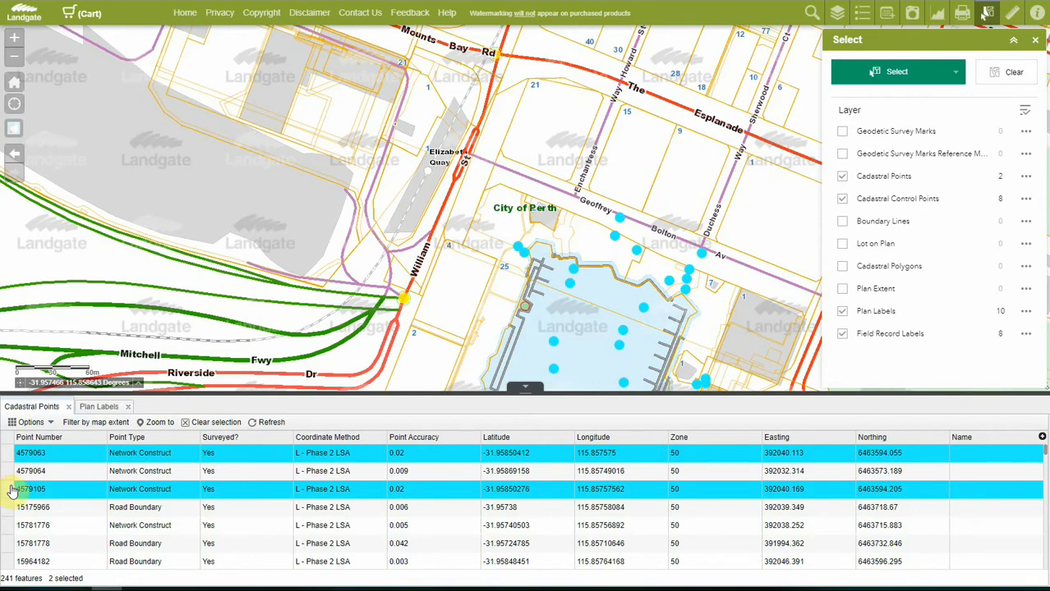
pyautogui.keyDown('shift'); pyautogui.click(6, 561); pyautogui.keyUp('shift')
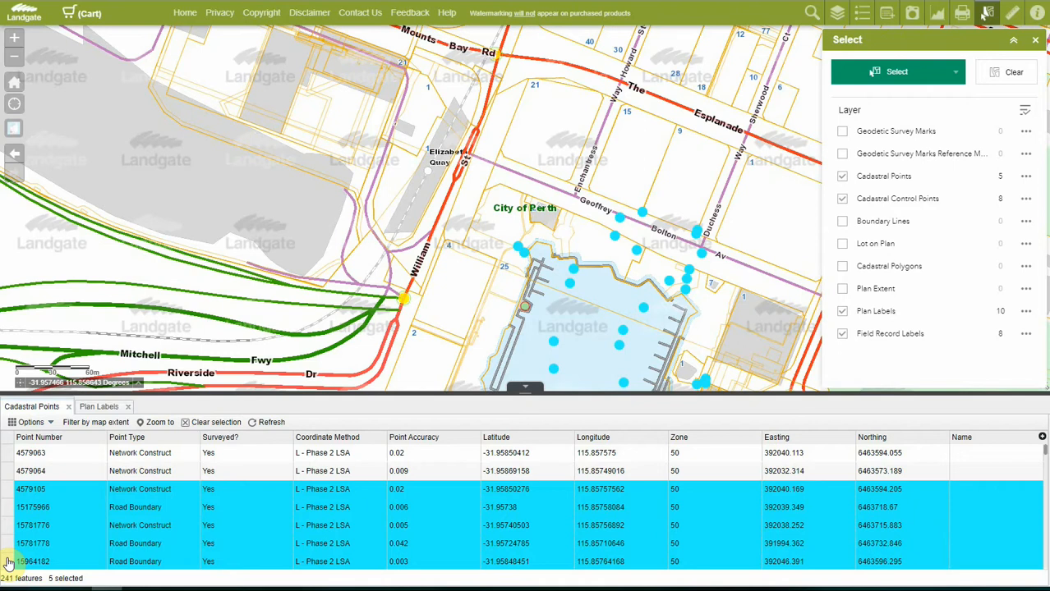
# Export the selected Cadastral Points records to a CSV file, view the file in Excel and return to the map.
pyautogui.click(51, 423)
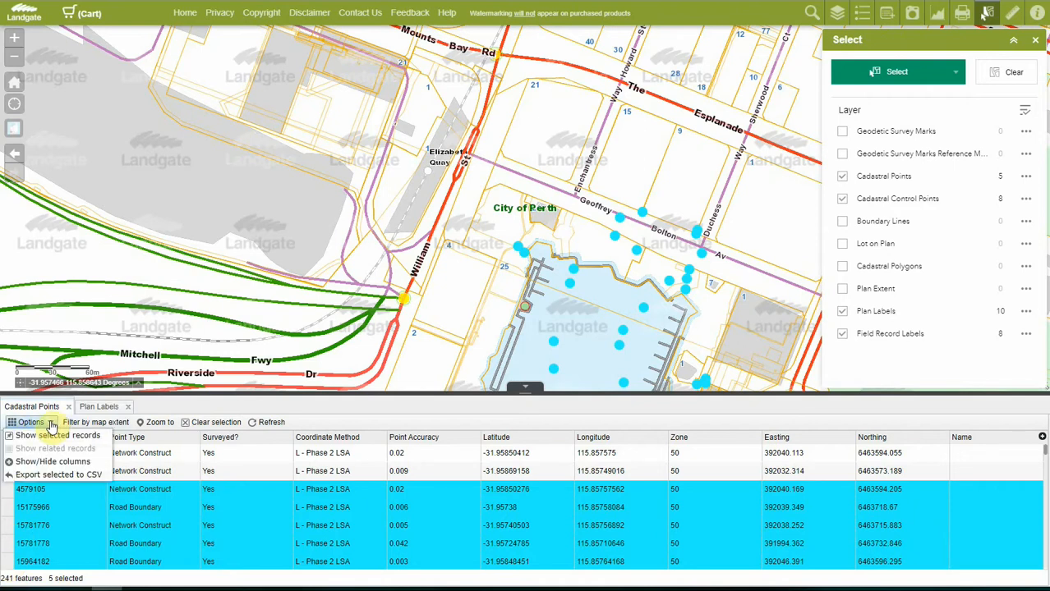
pyautogui.click(82, 477)
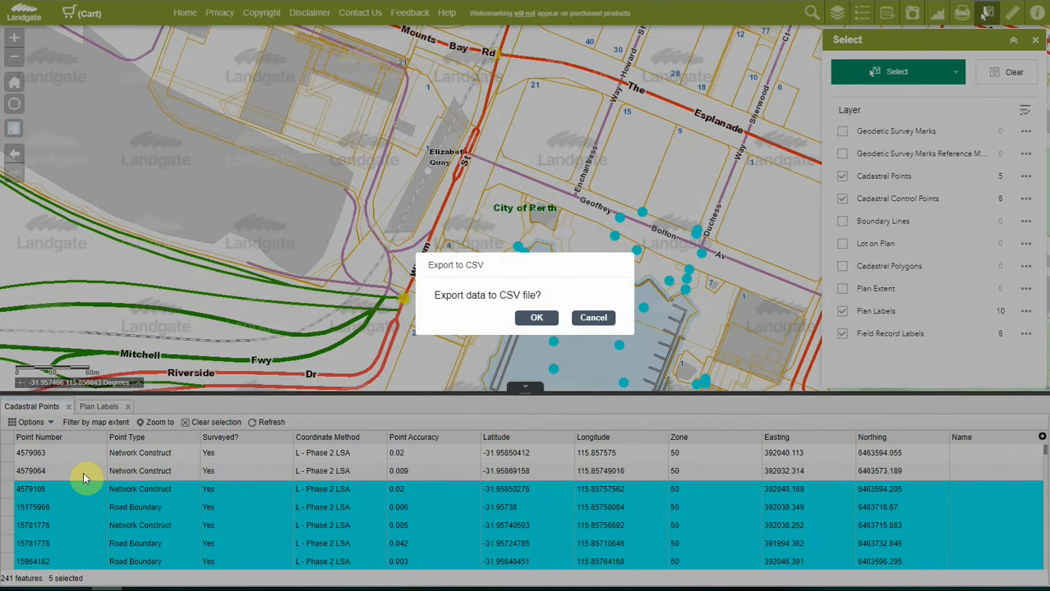
pyautogui.click(535, 319)
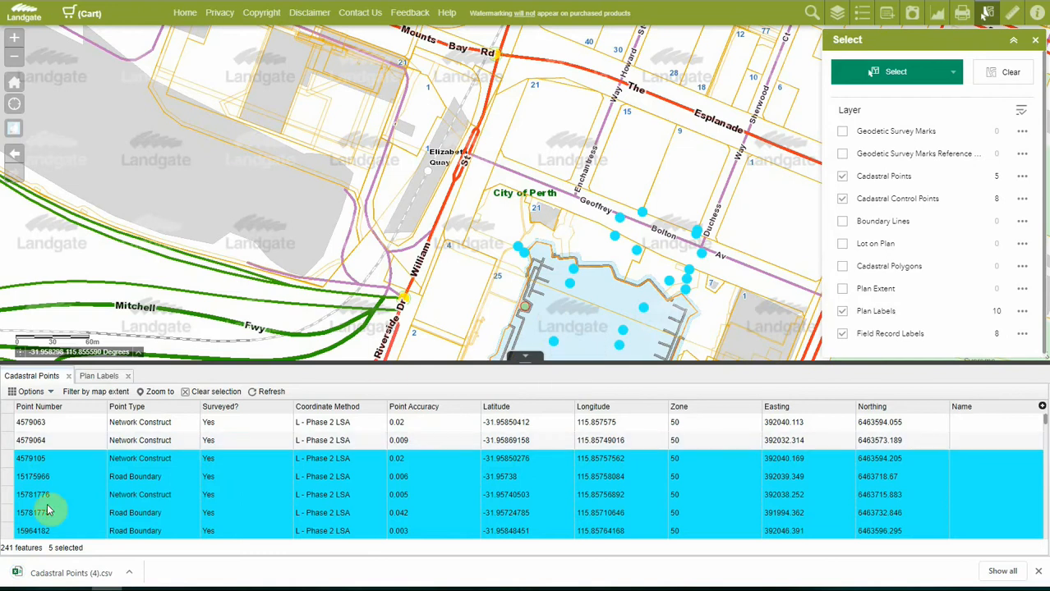
pyautogui.click(68, 573)
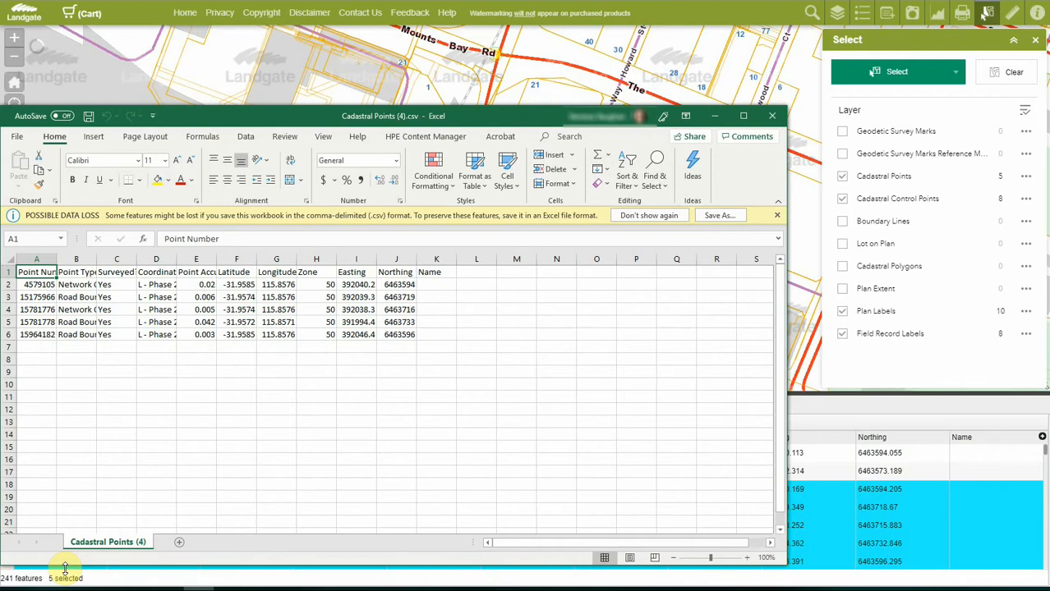
pyautogui.click(717, 116)
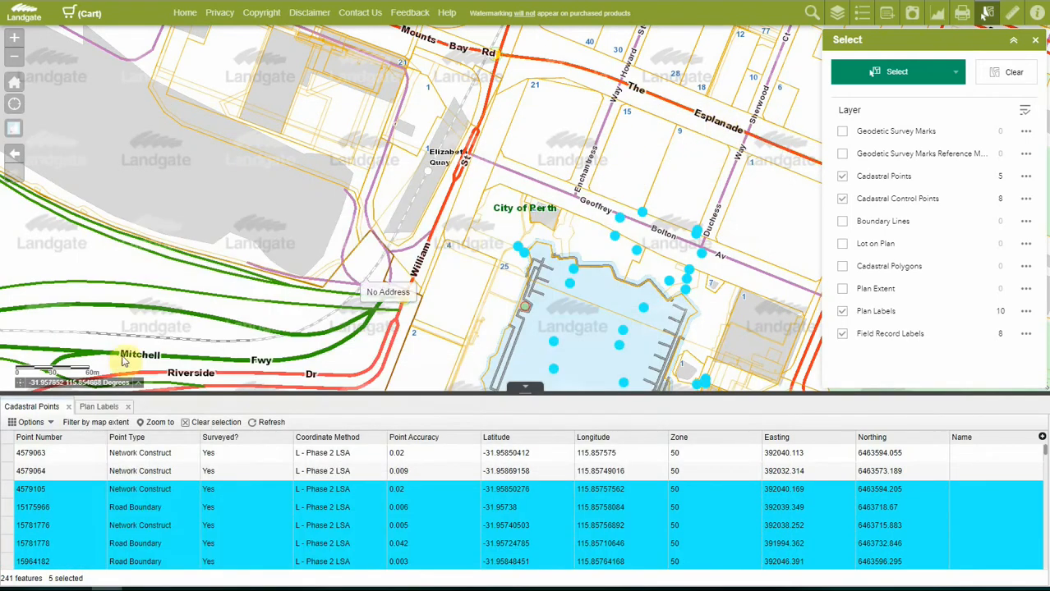
# Close the Cadastral Points and Plan Labels attribute tables and clear all selected features from the map.
pyautogui.click(69, 407)
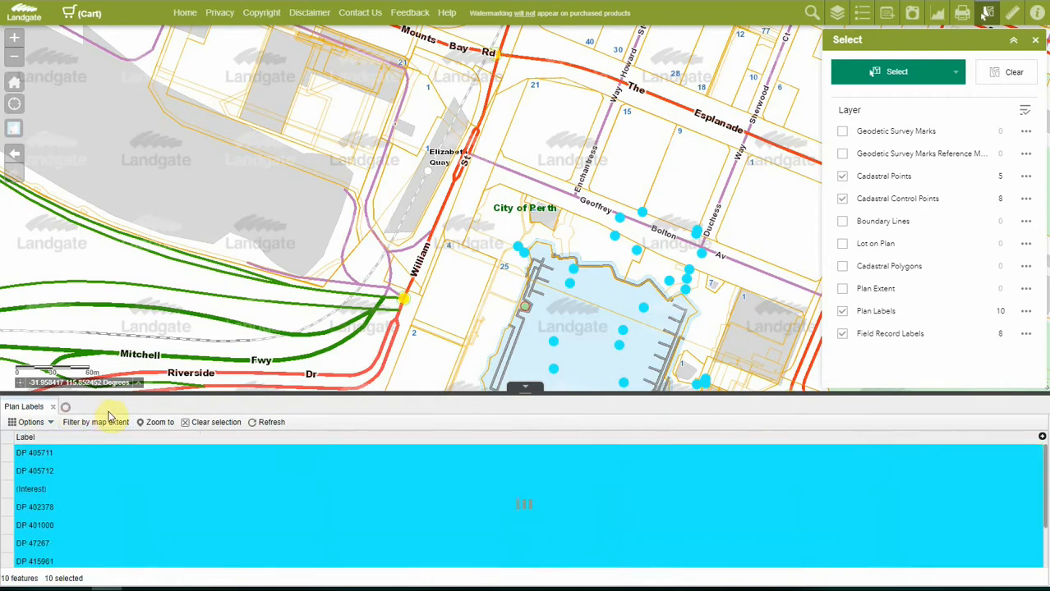
pyautogui.click(58, 407)
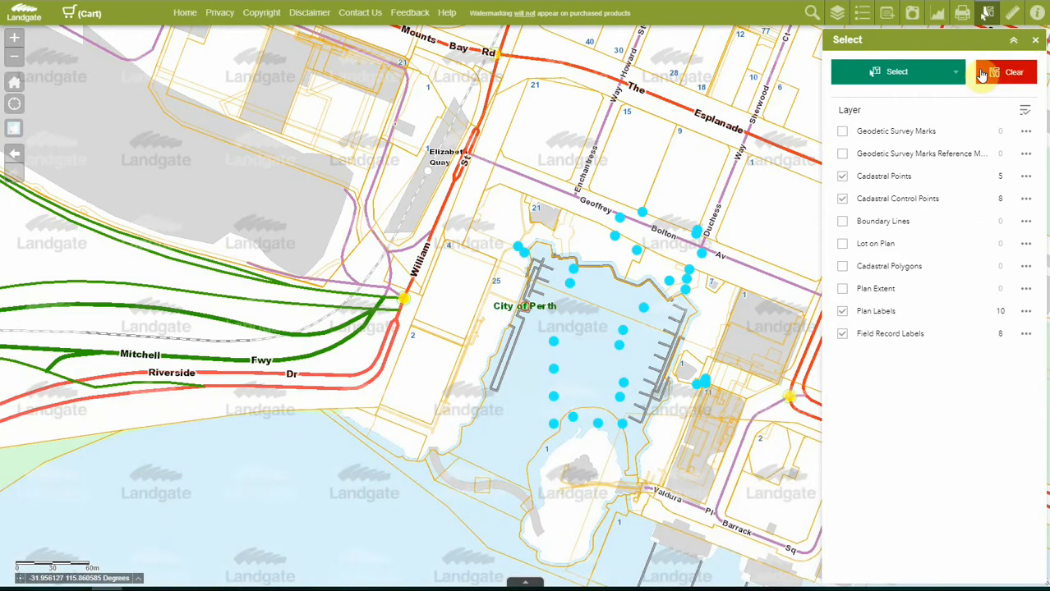
pyautogui.click(1017, 75)
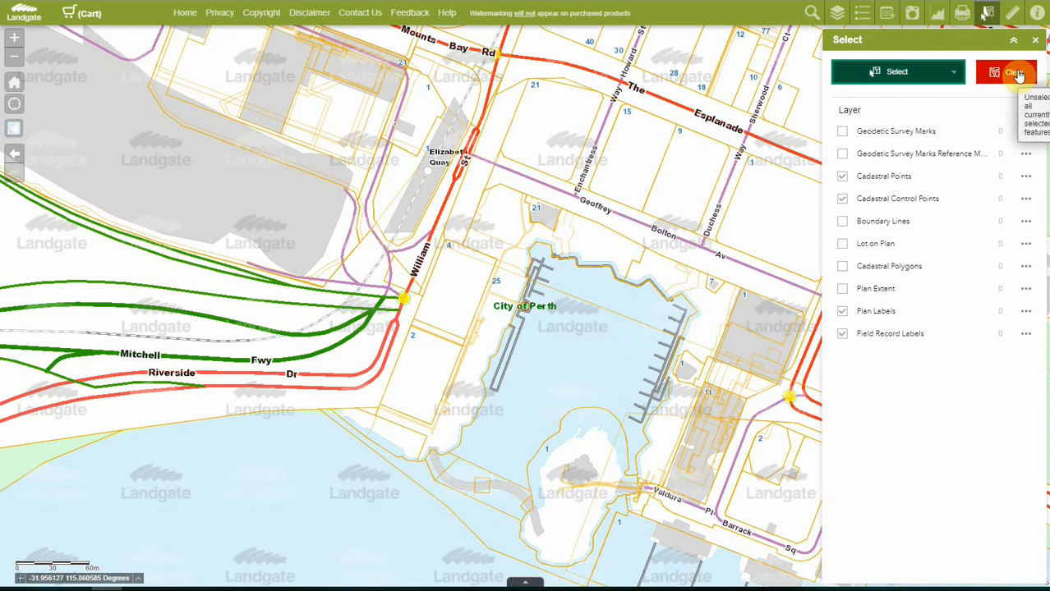